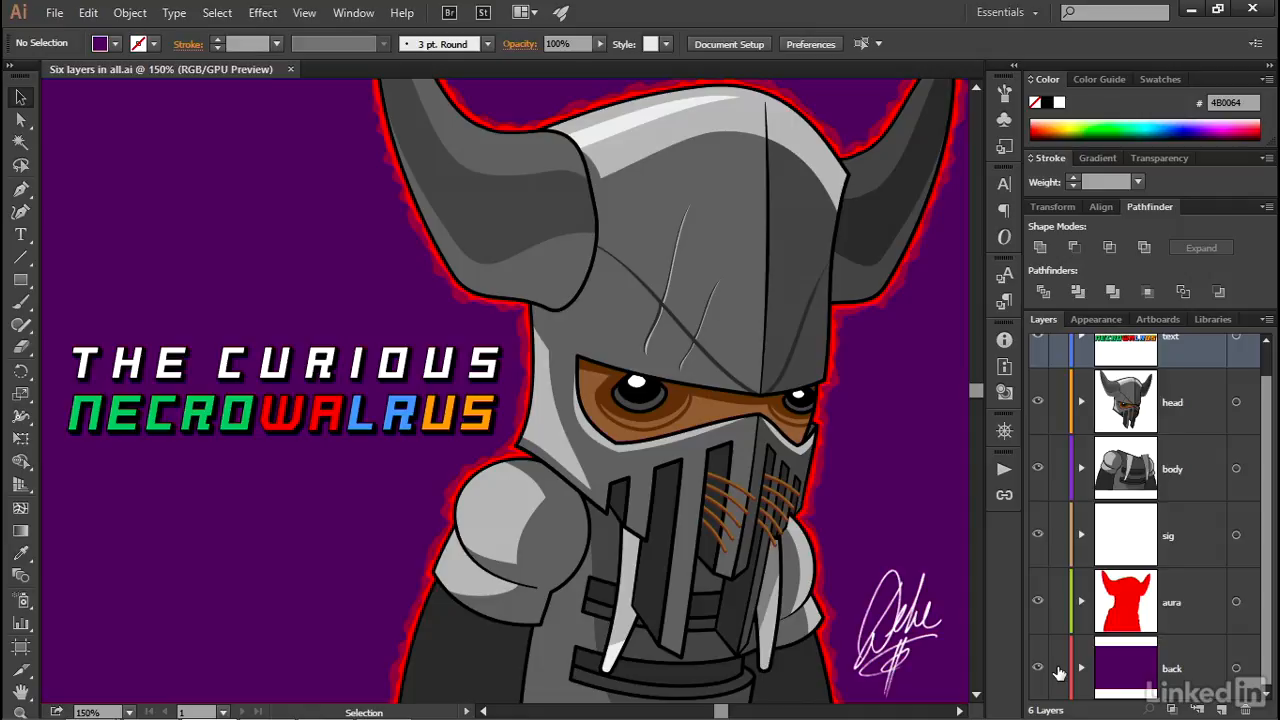
Lock the back layer and select the title text artwork with a marquee over the purple background
click(1059, 670)
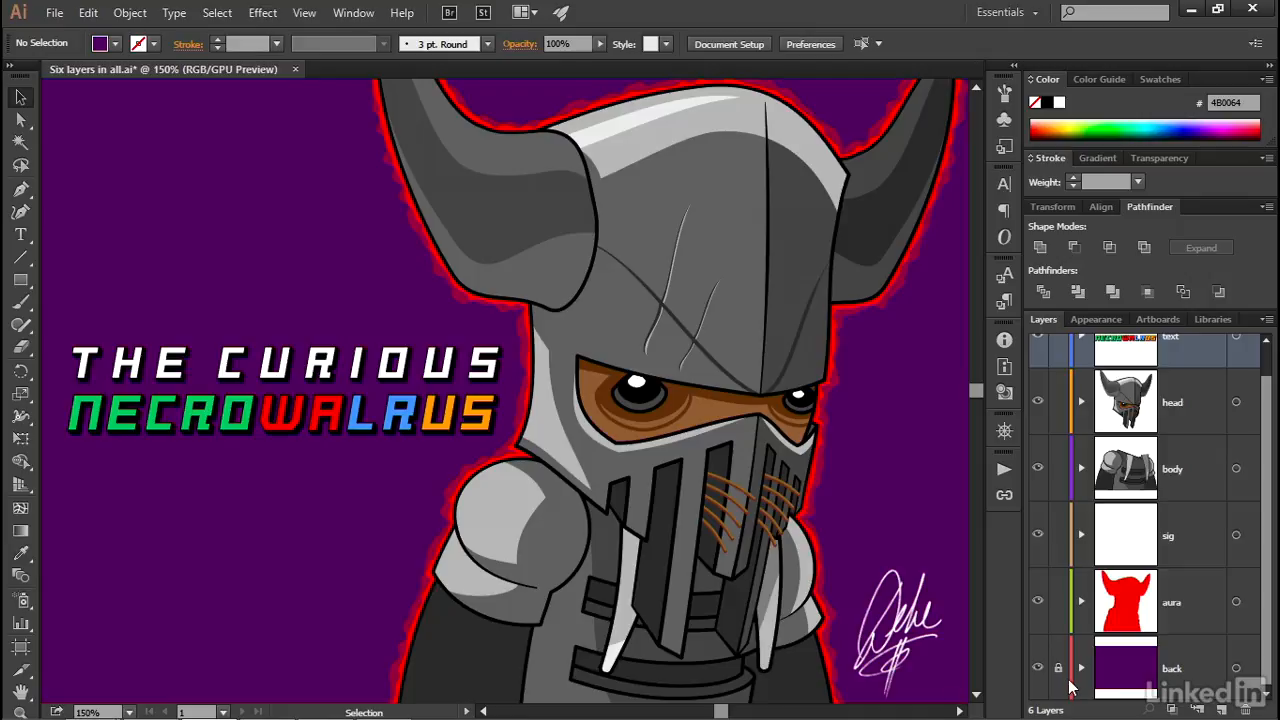
drag(231, 531, 310, 228)
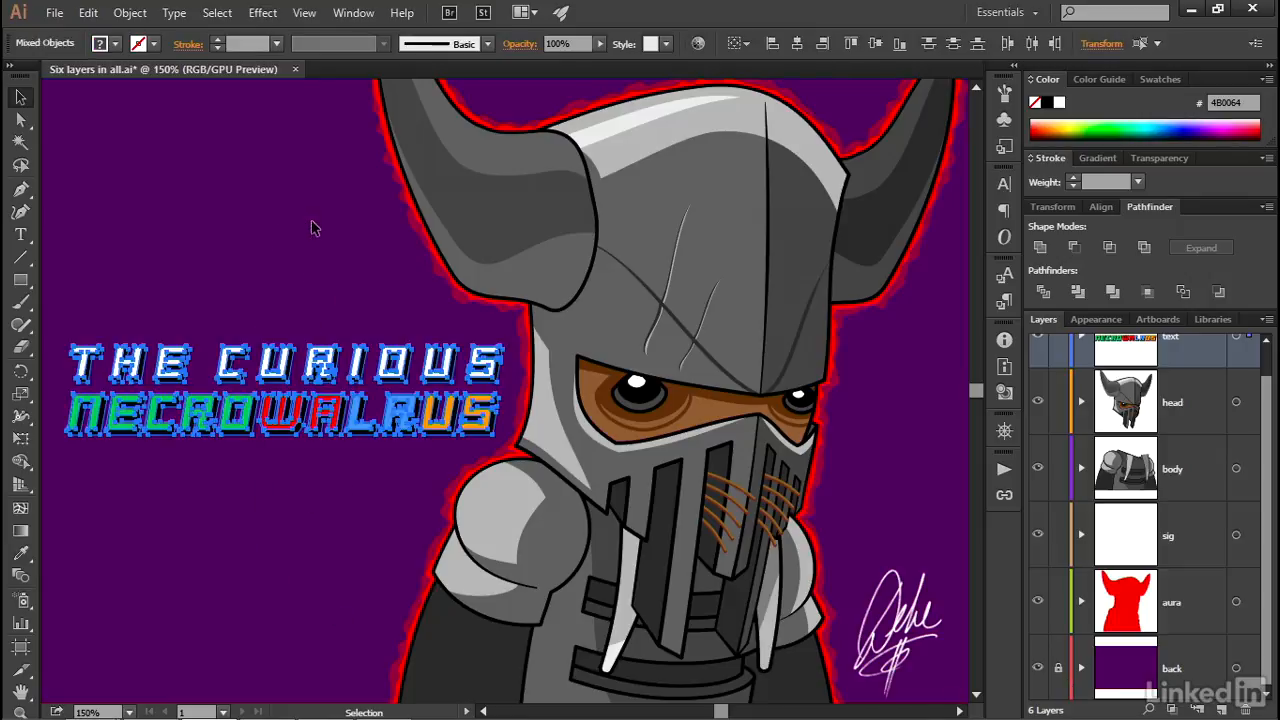
Lock every layer except back, then try moving the purple background and undo the move
click(1058, 669)
alt+click(1058, 669)
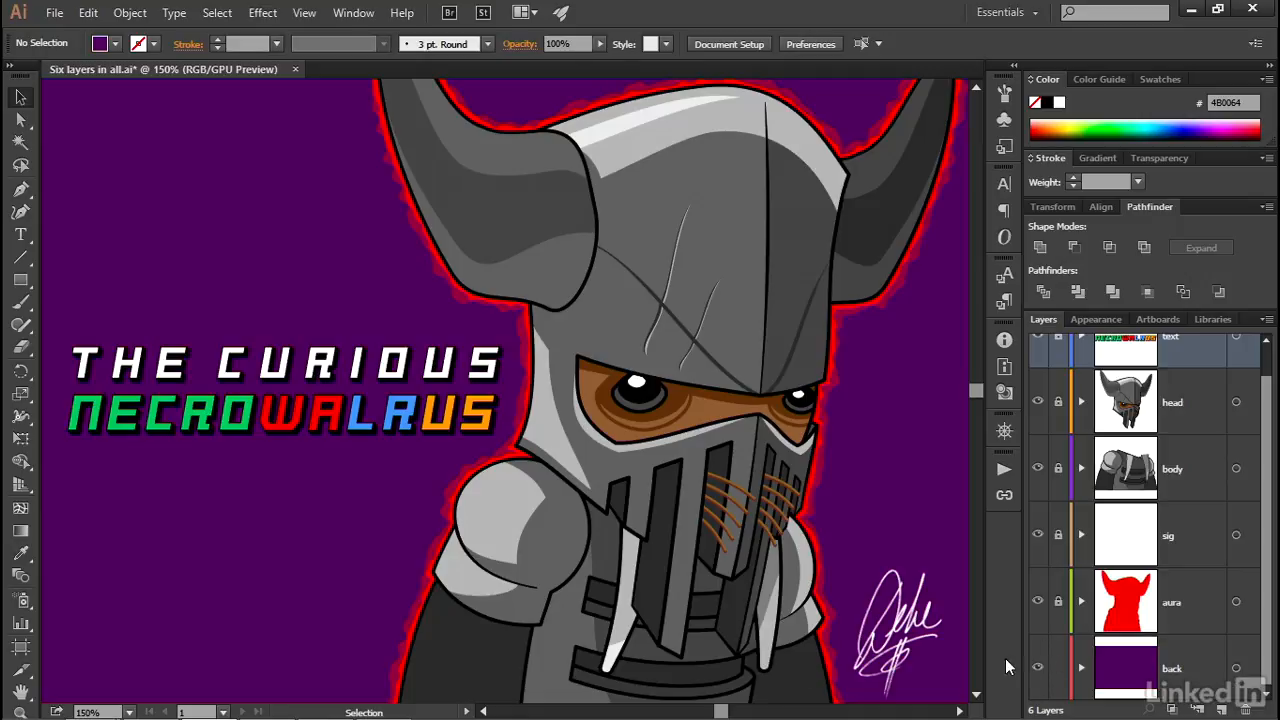
drag(157, 586, 320, 401)
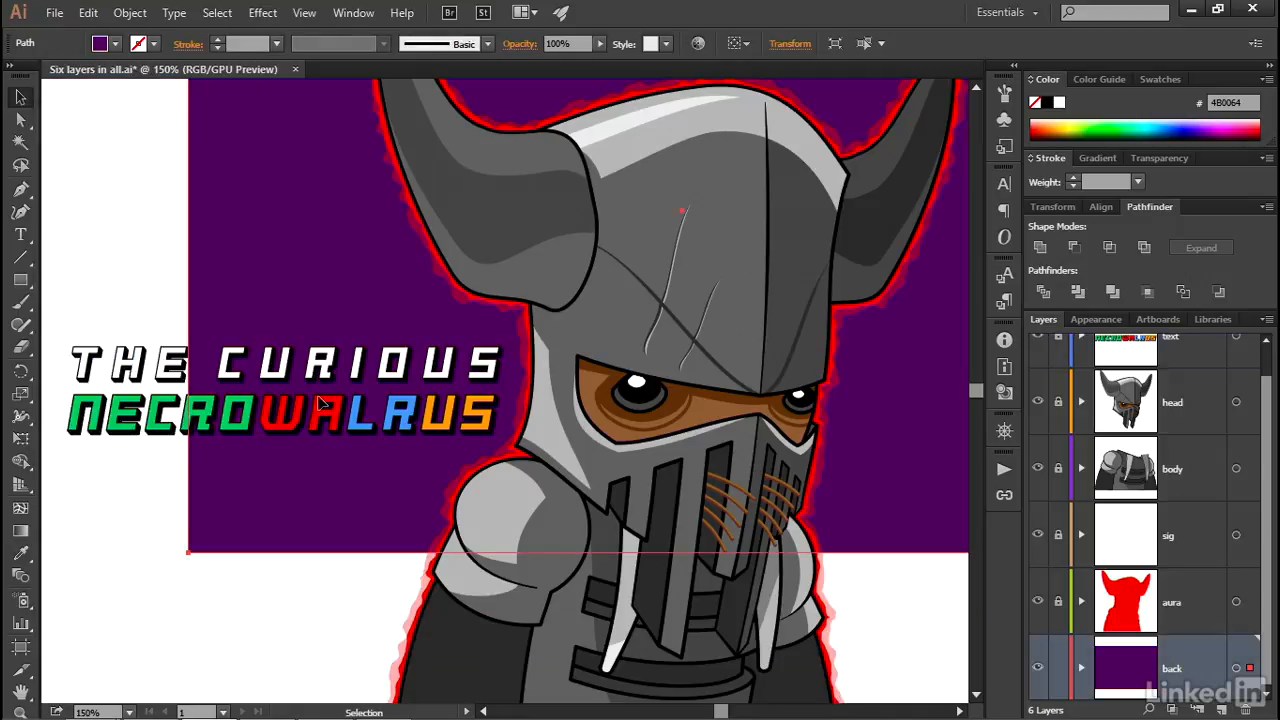
key(a)
key(ctrl+z)
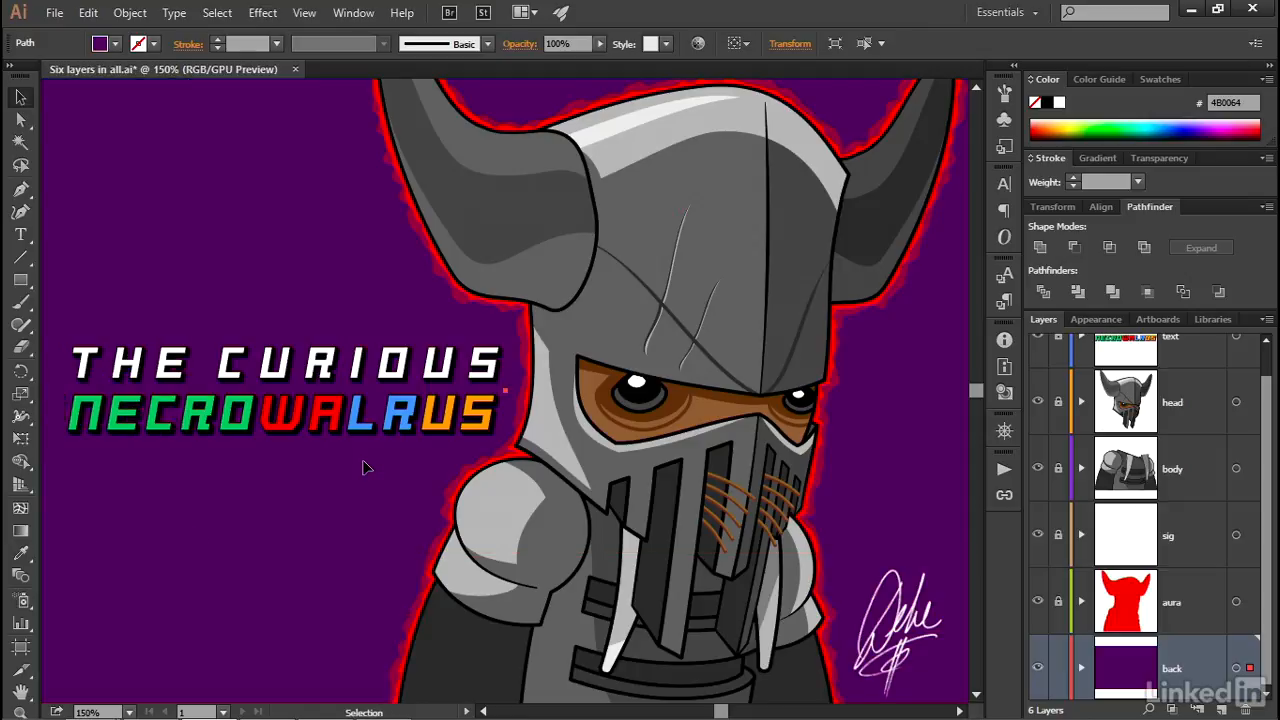
Unlock all the other layers and lock only the back layer
alt+click(1059, 670)
click(1059, 670)
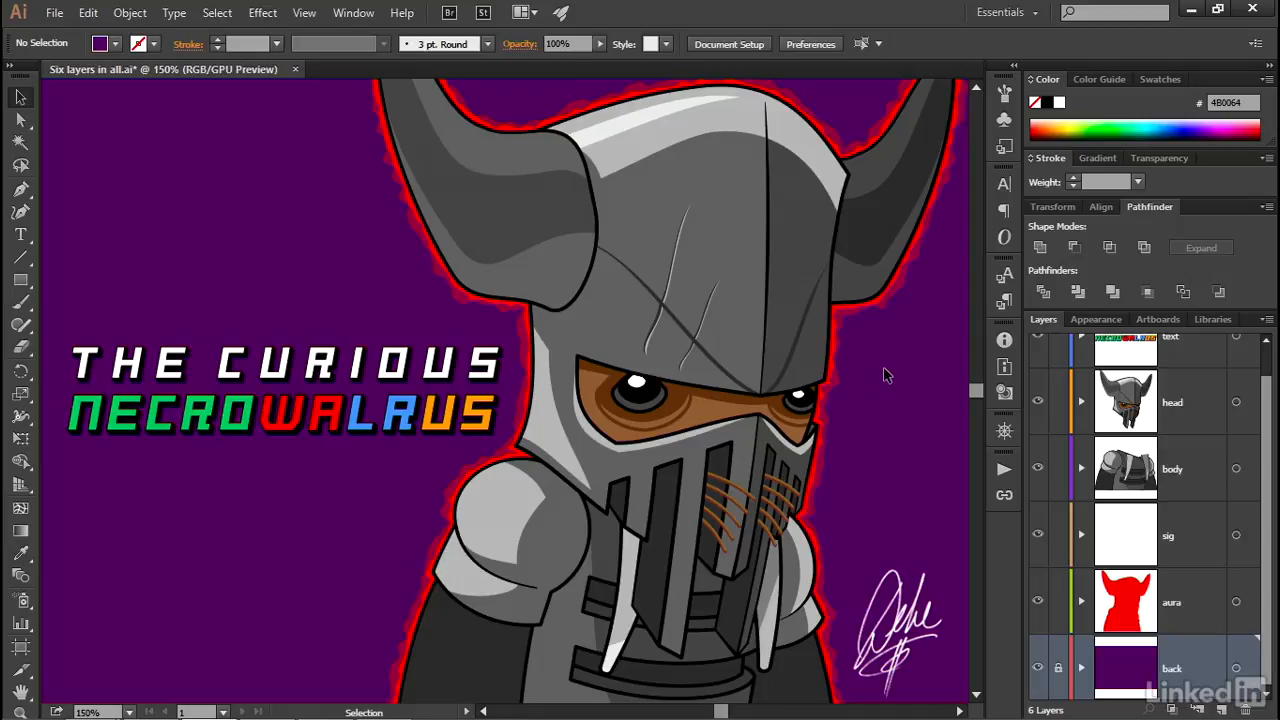
Select artwork across the character and signature, then lock and unlock the sig, body and head layers together
drag(884, 368, 643, 583)
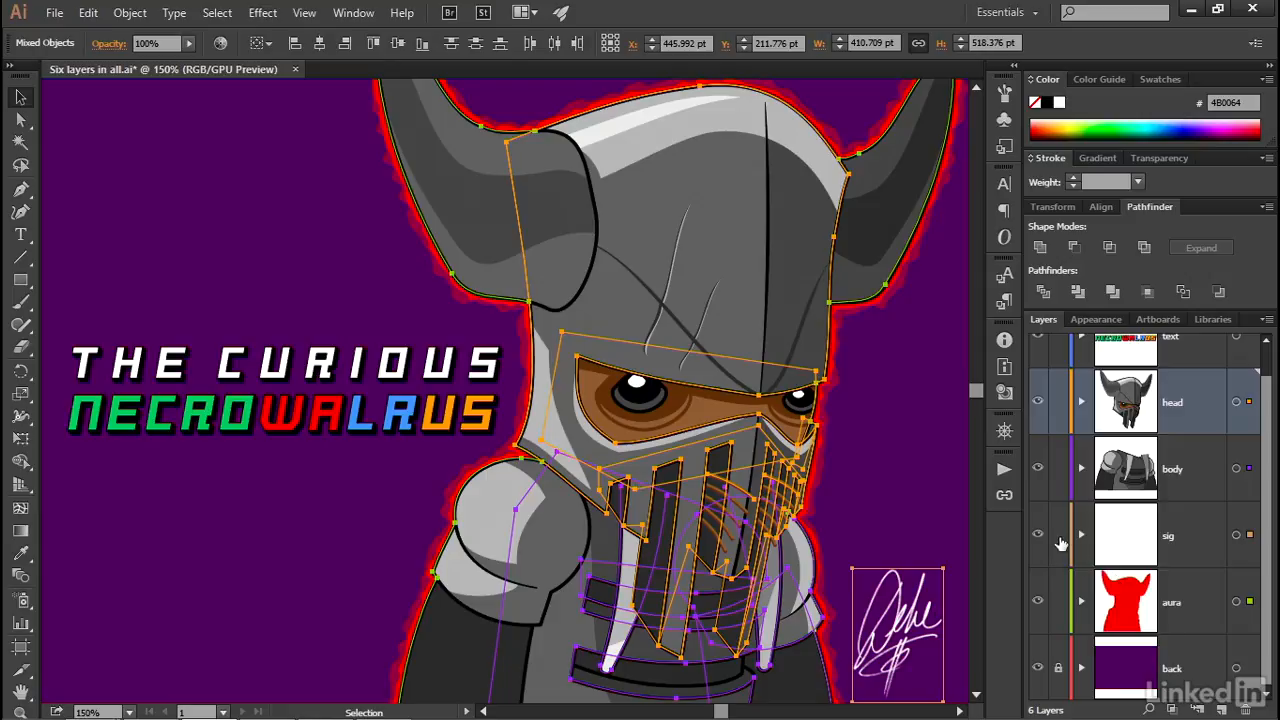
drag(1058, 540, 1055, 403)
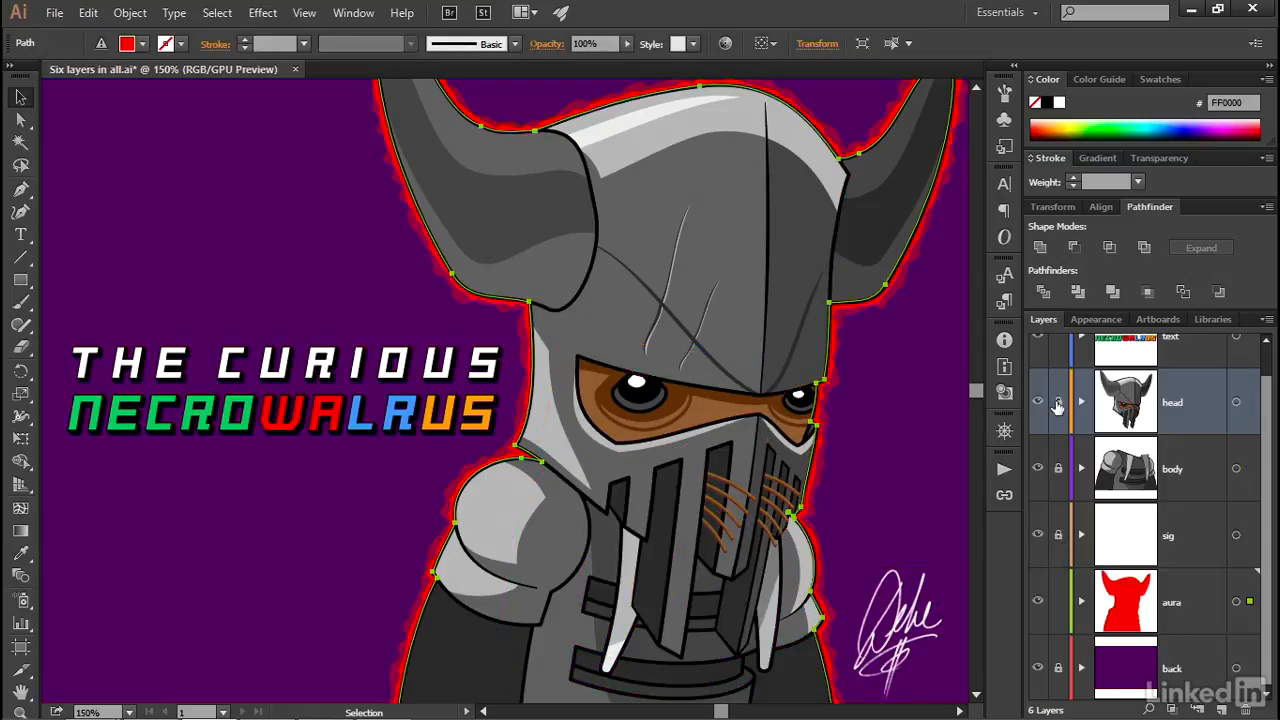
drag(1057, 405, 1057, 543)
Try moving the red aura shape toward the title text and undo the move
drag(534, 440, 372, 440)
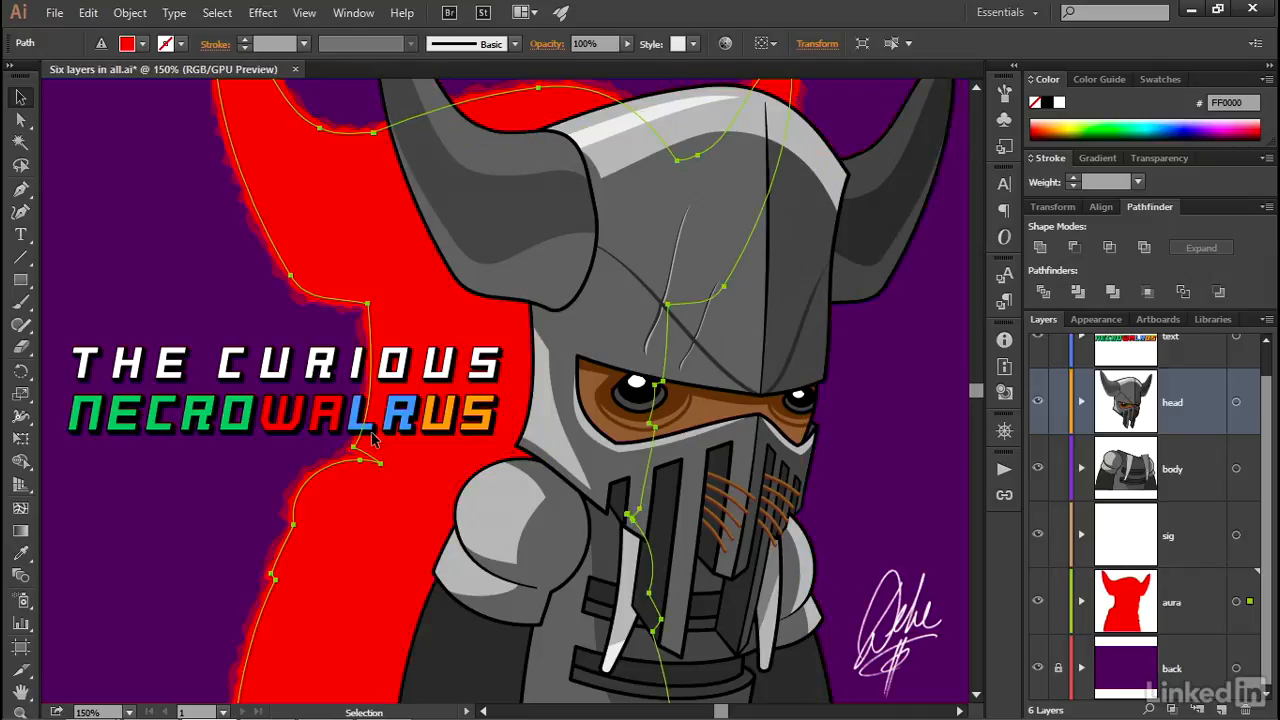
key(ctrl+z)
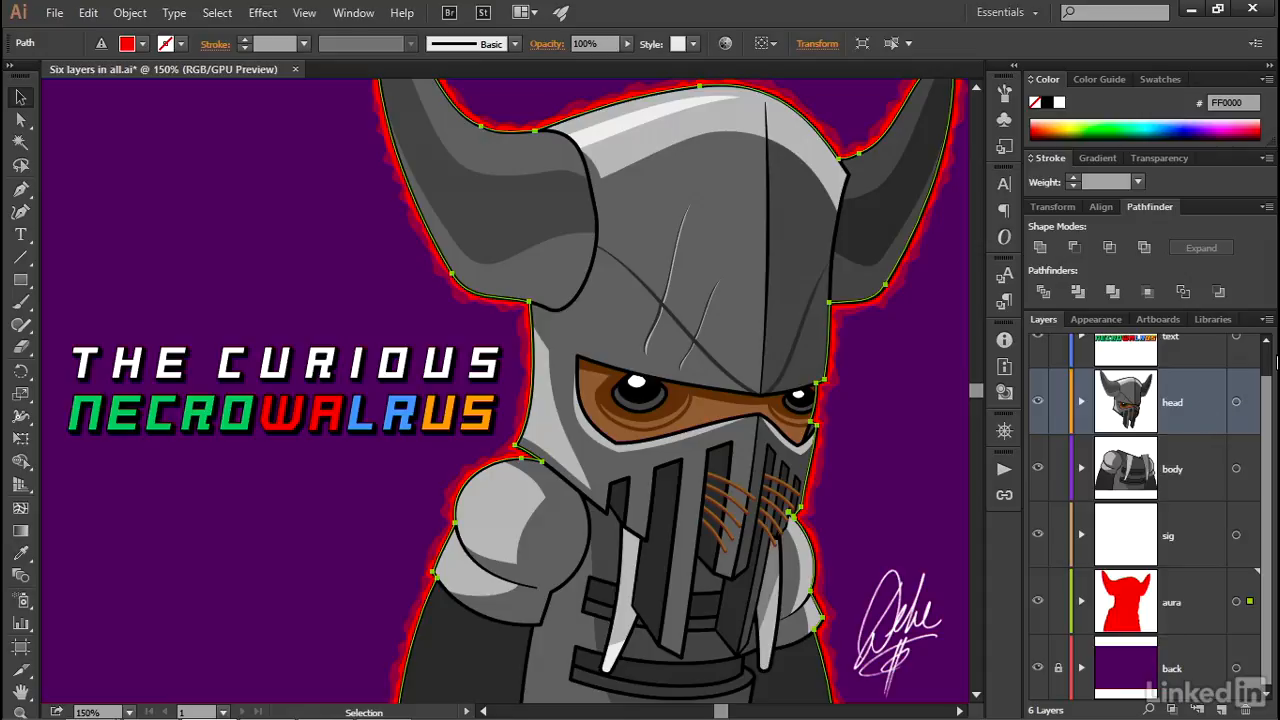
Isolate the head layer in Isolation Mode and return to the full artwork
click(1267, 320)
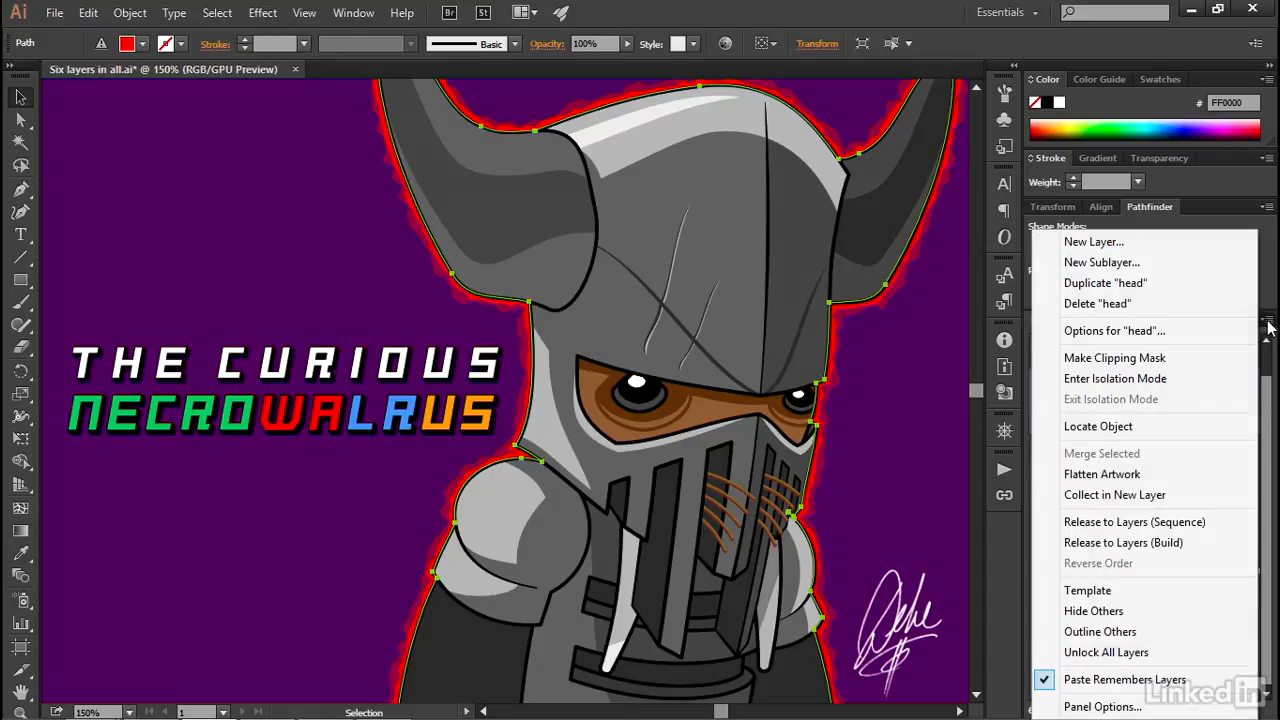
click(1197, 385)
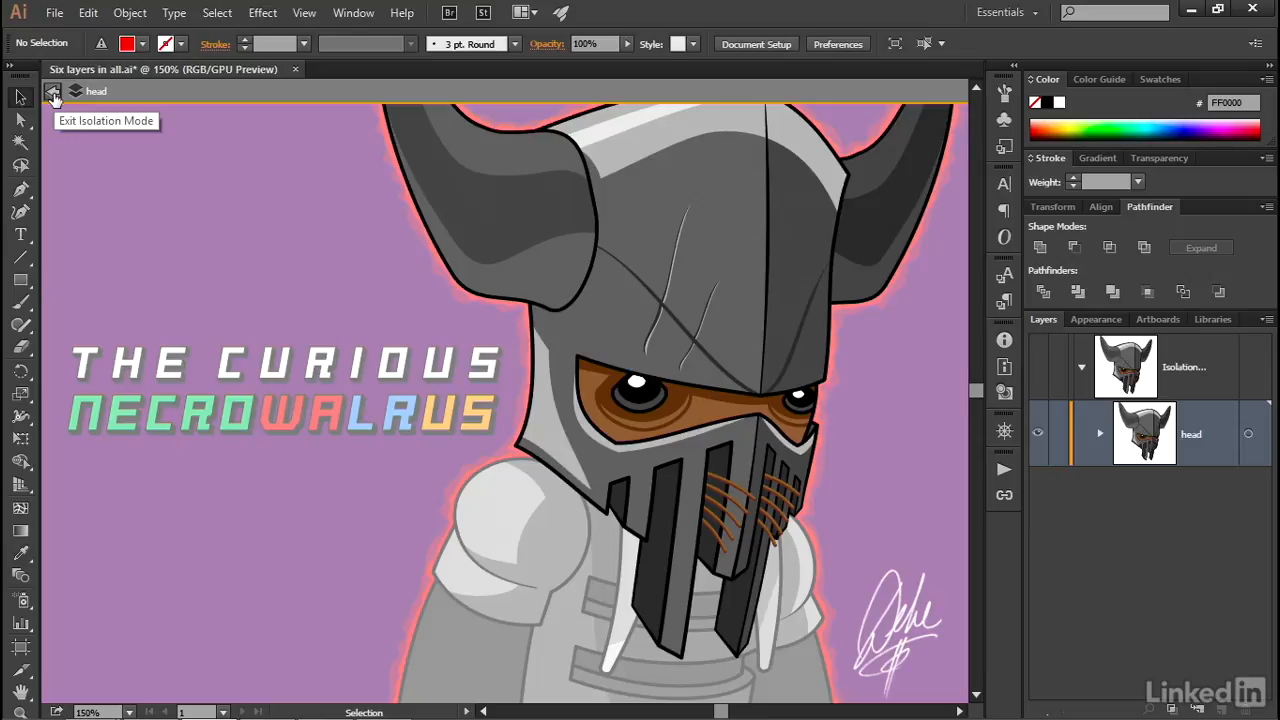
double_click(174, 150)
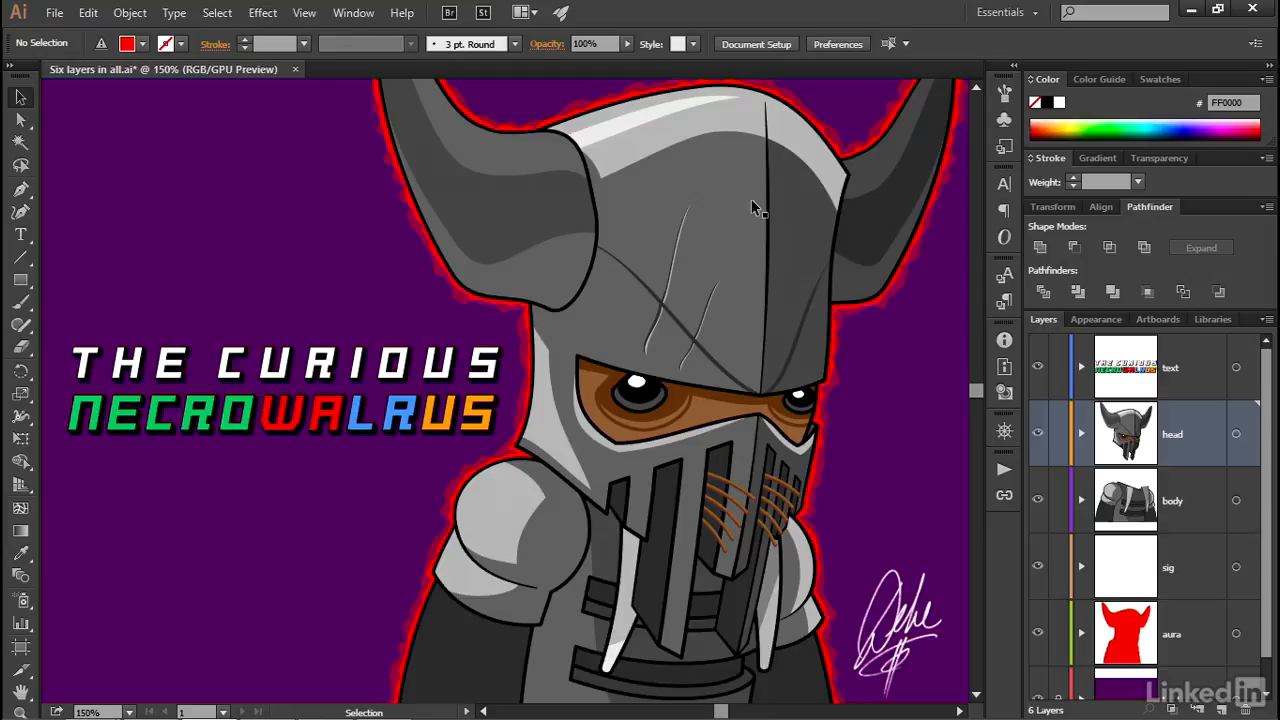
Isolate the clip group inside the helmet, step back up to the head layer and exit Isolation Mode
double_click(718, 227)
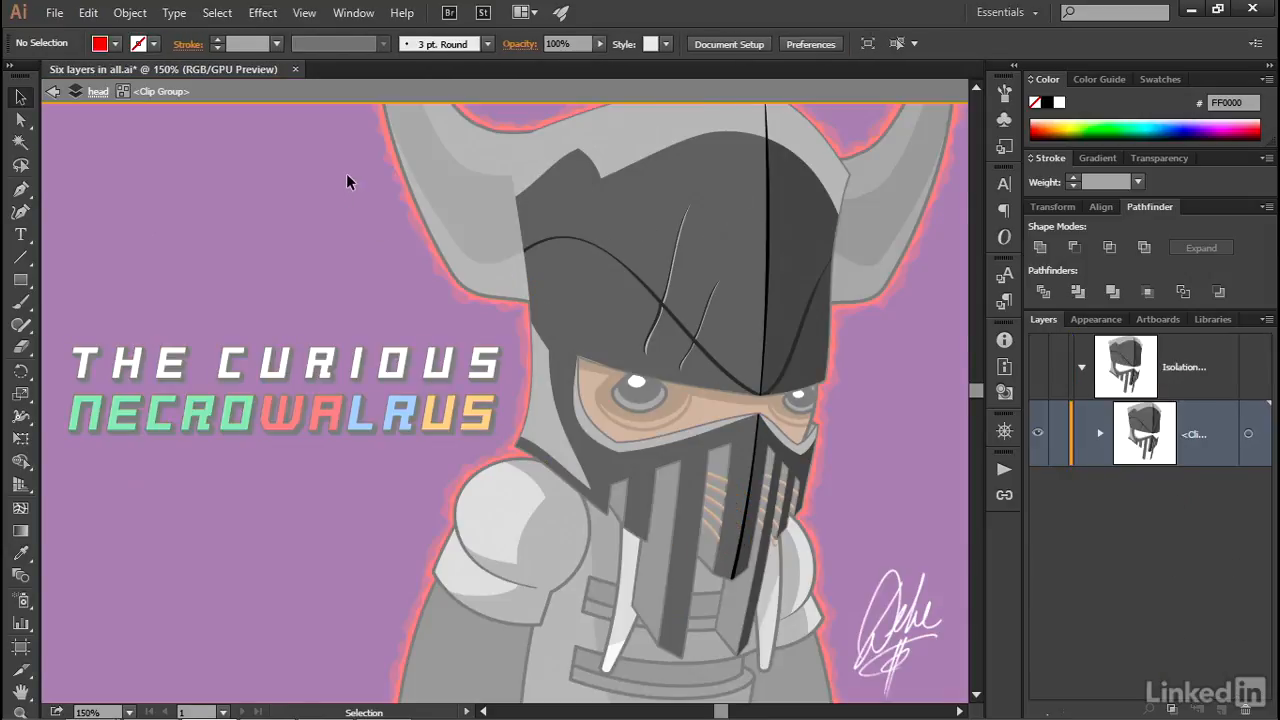
click(97, 92)
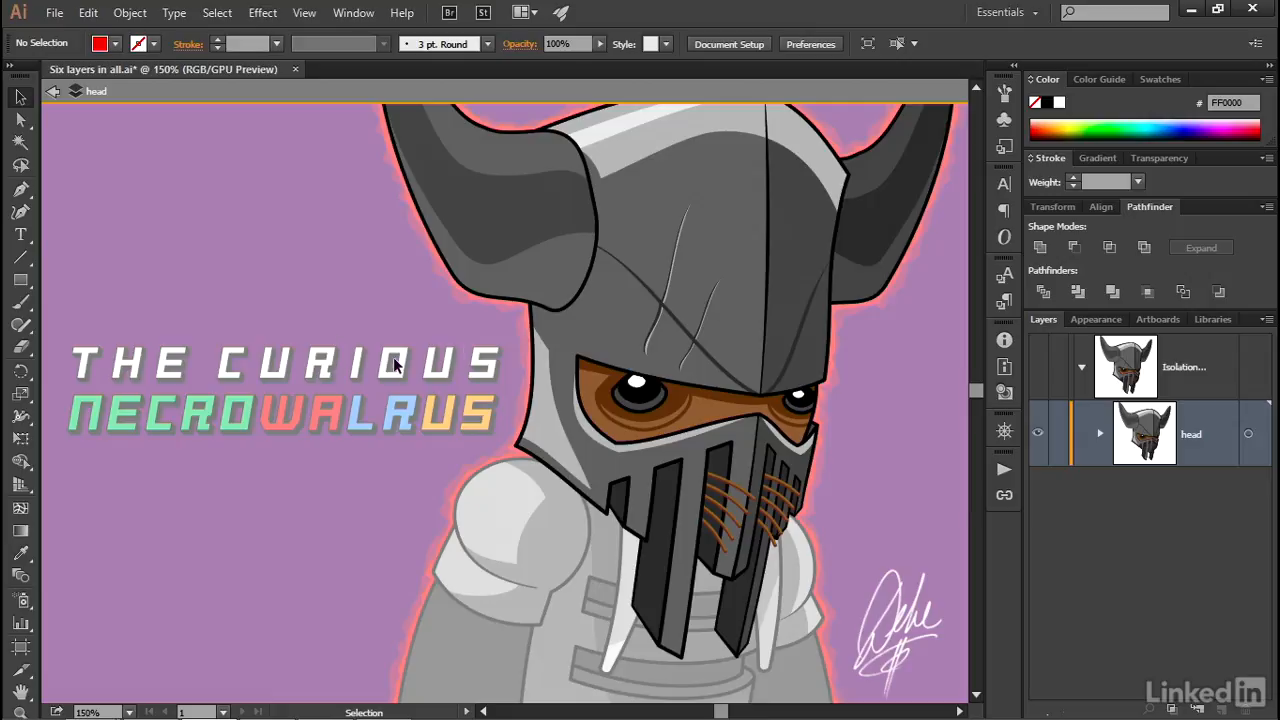
double_click(354, 292)
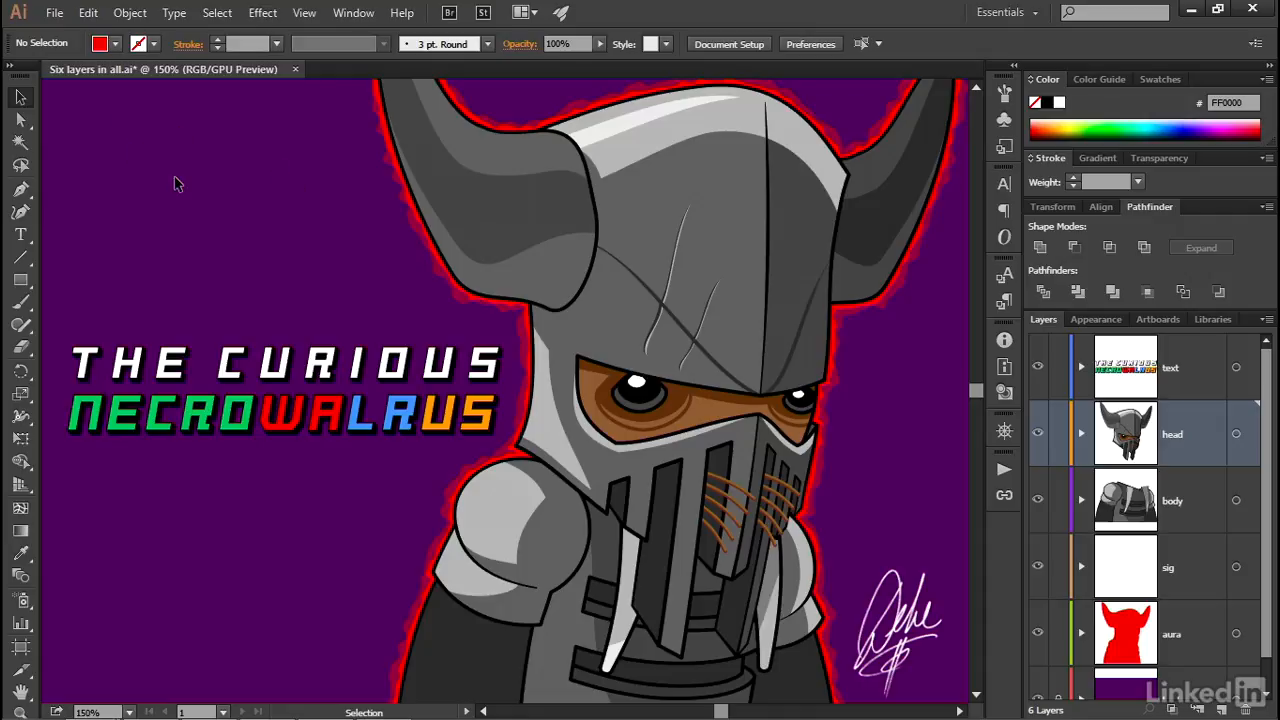
View the artwork in Outline mode, temporarily hiding the head and body layers and showing them again
click(308, 15)
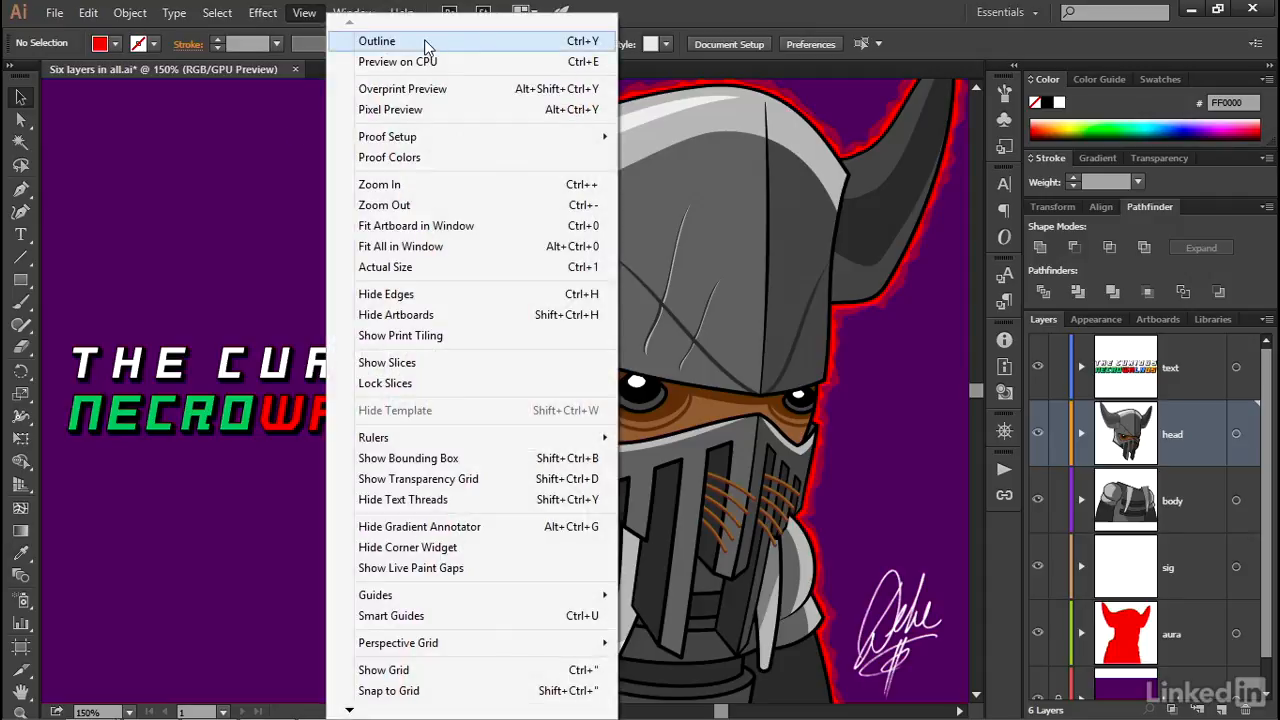
click(548, 44)
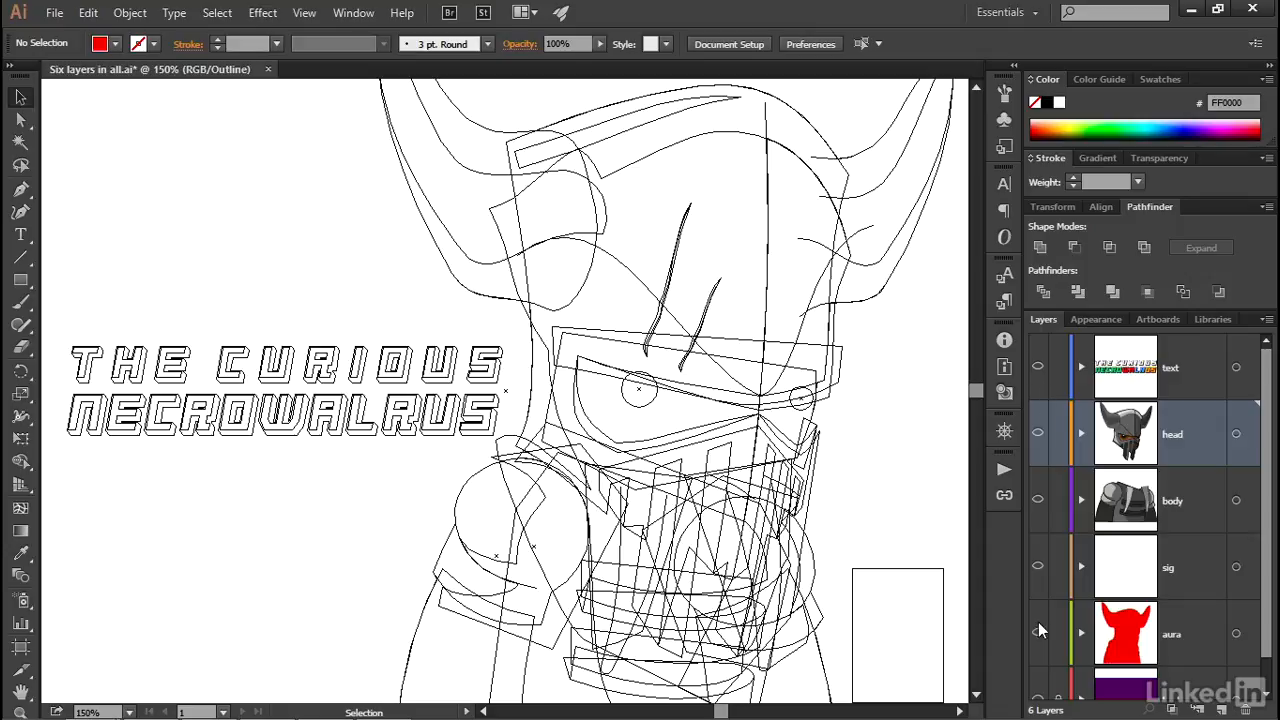
click(1038, 438)
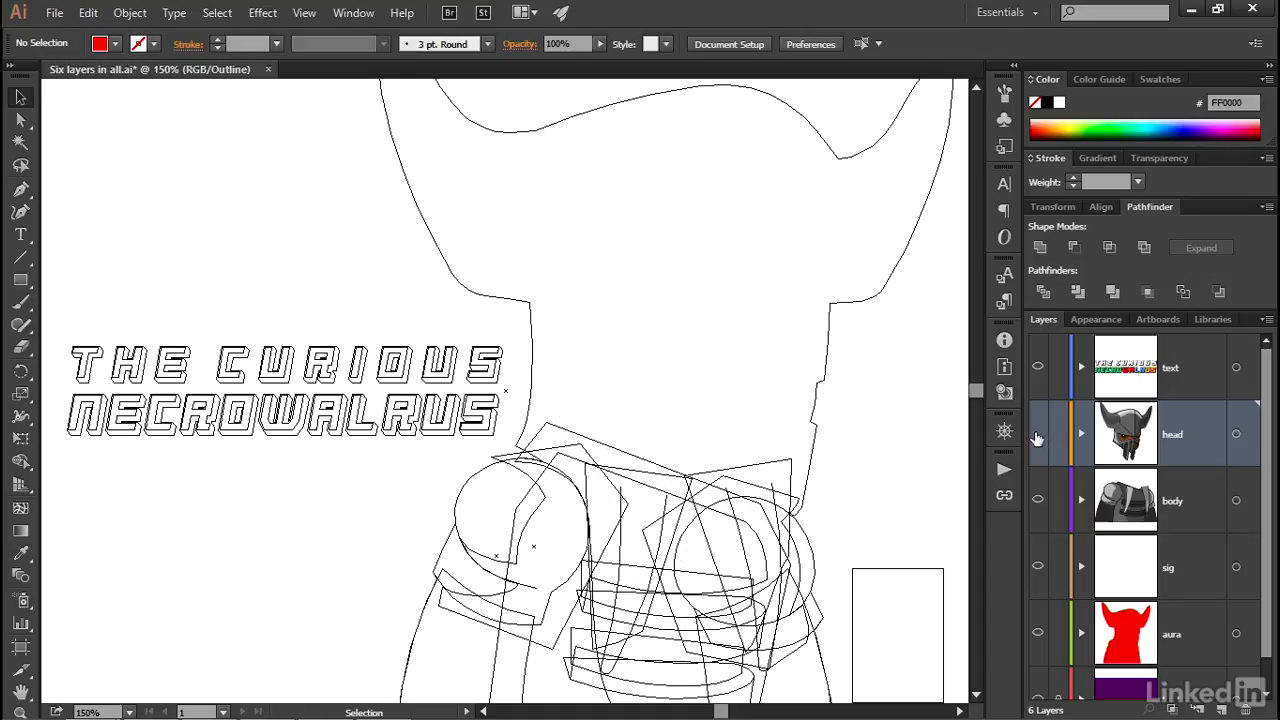
click(1038, 501)
click(1038, 501)
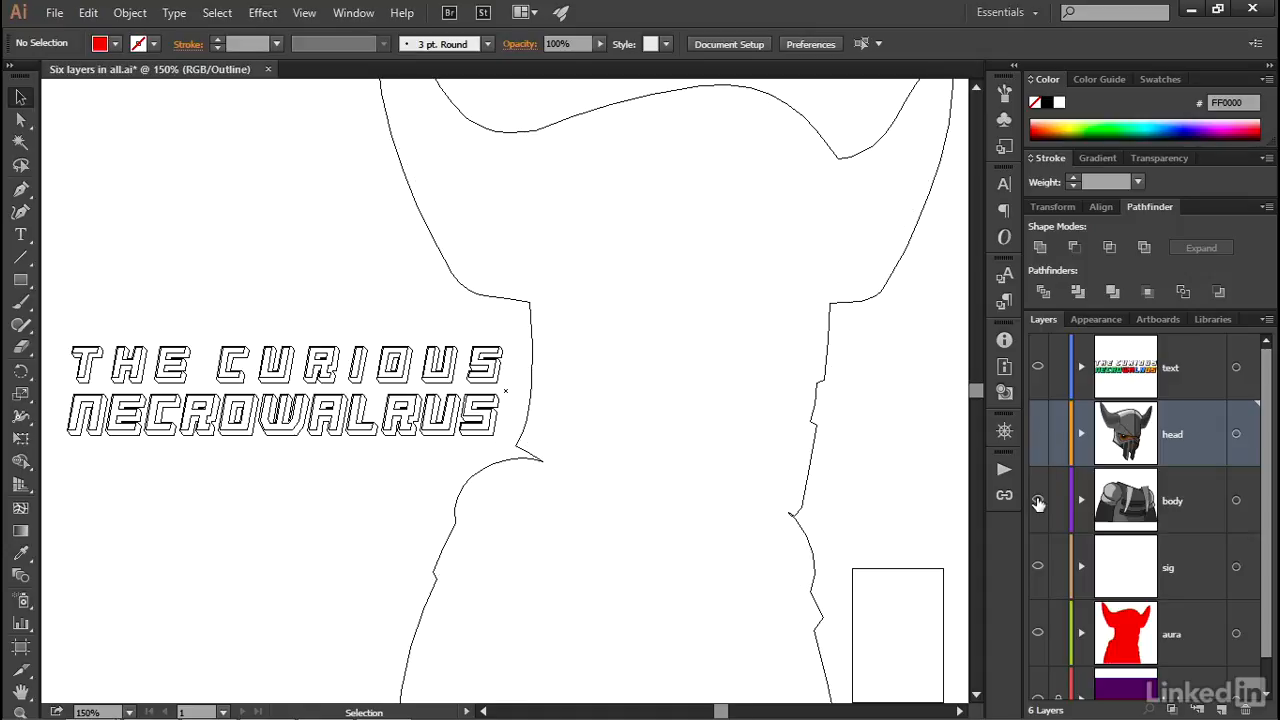
click(1039, 435)
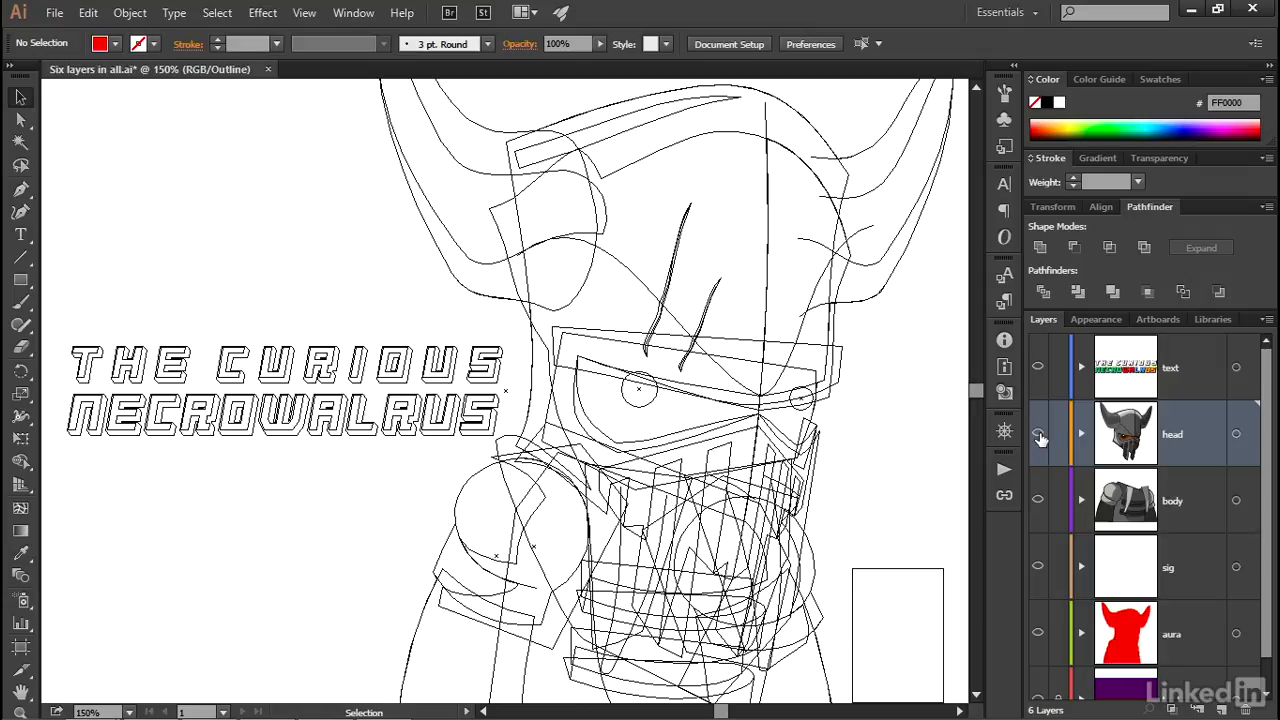
Preview only the head and body layers in full color, then return the whole document to GPU Preview
ctrl+click(1039, 435)
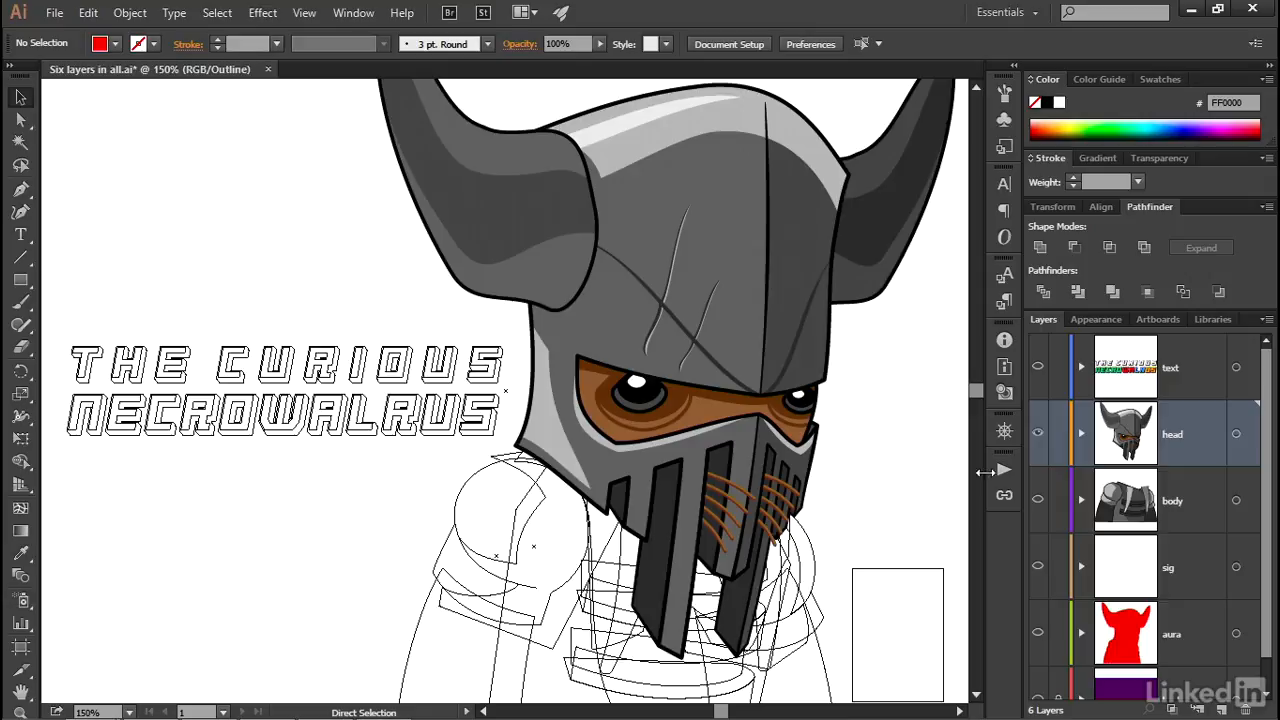
ctrl+click(1039, 502)
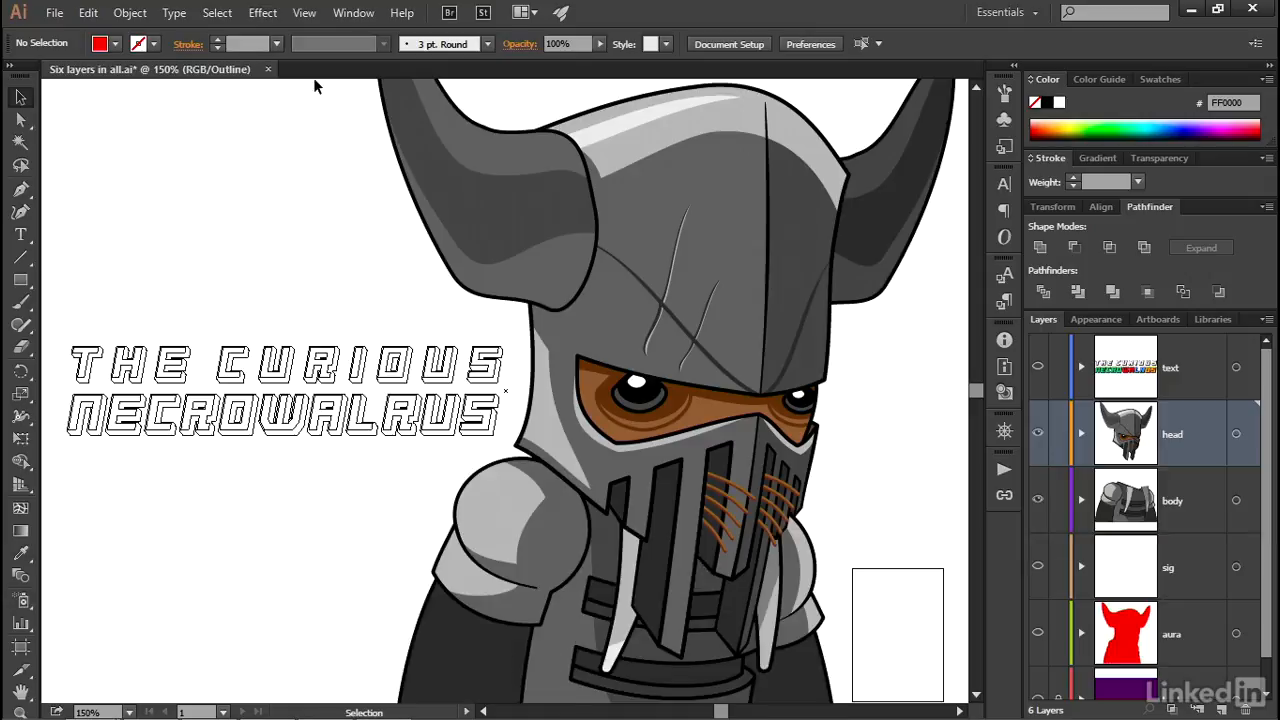
click(304, 13)
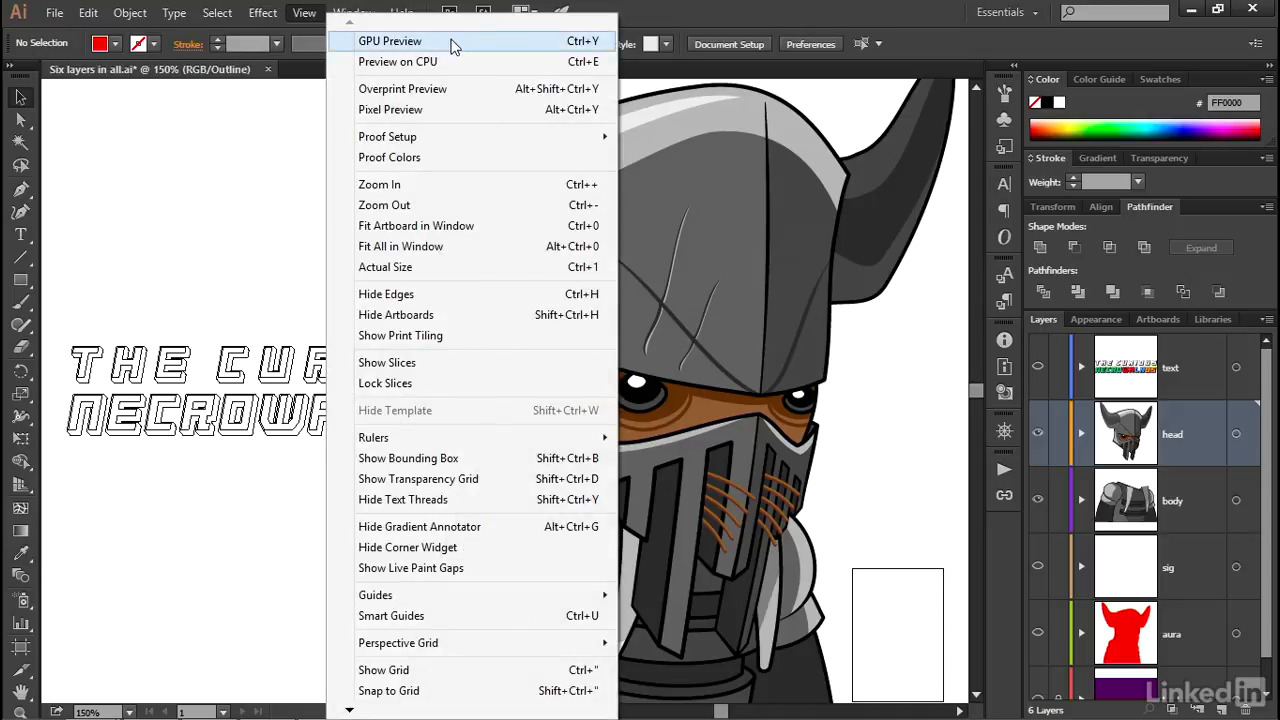
click(517, 46)
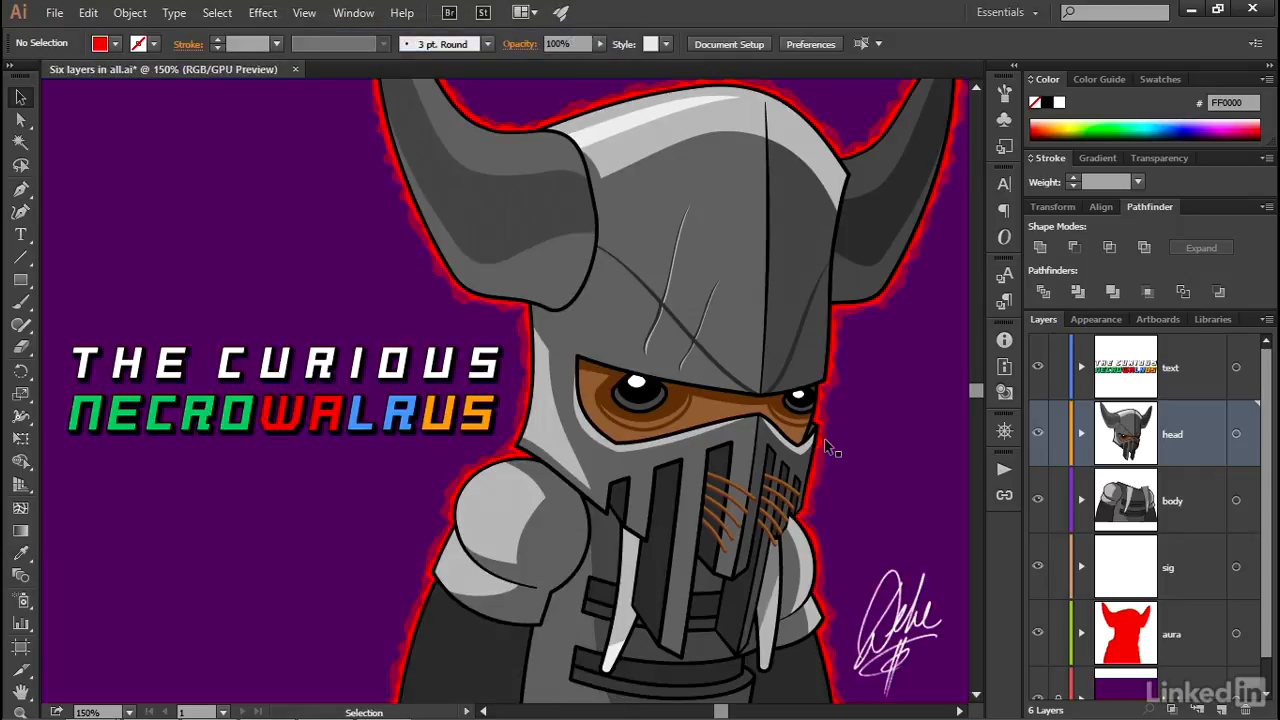
View only the head layer in outline, then restore the full-color preview for all layers
ctrl+click(1039, 434)
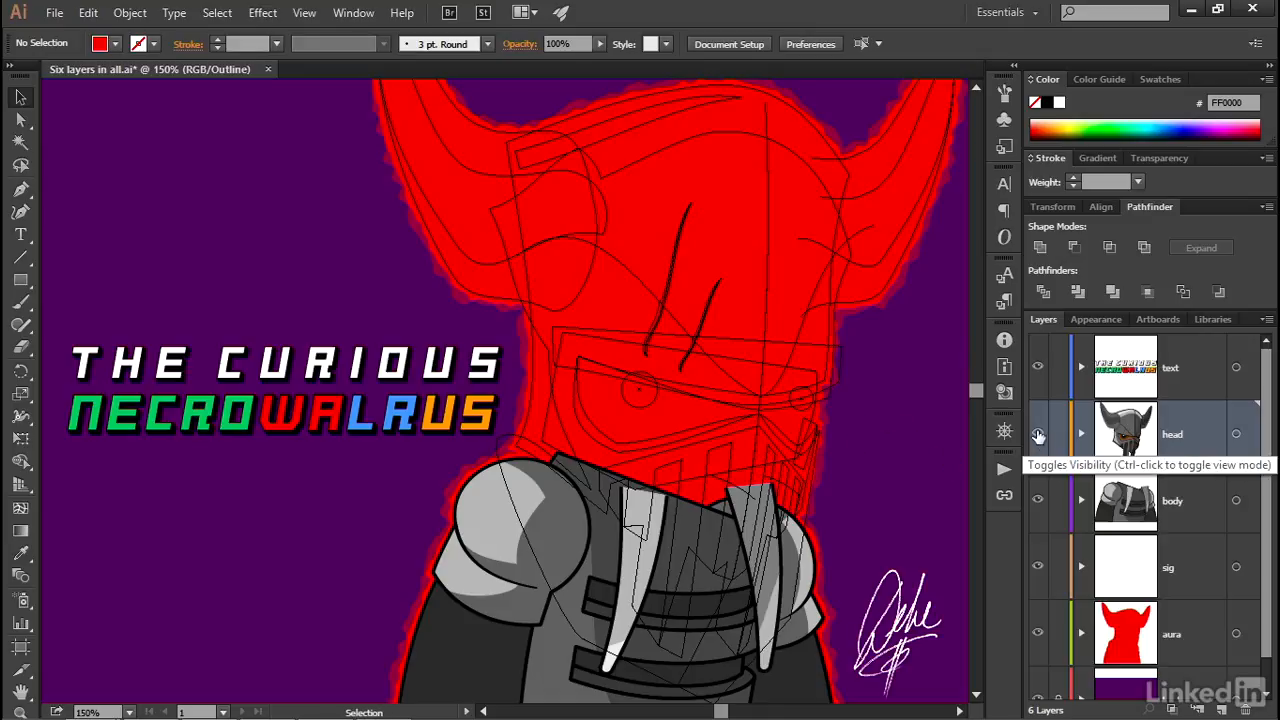
key(ctrl+y)
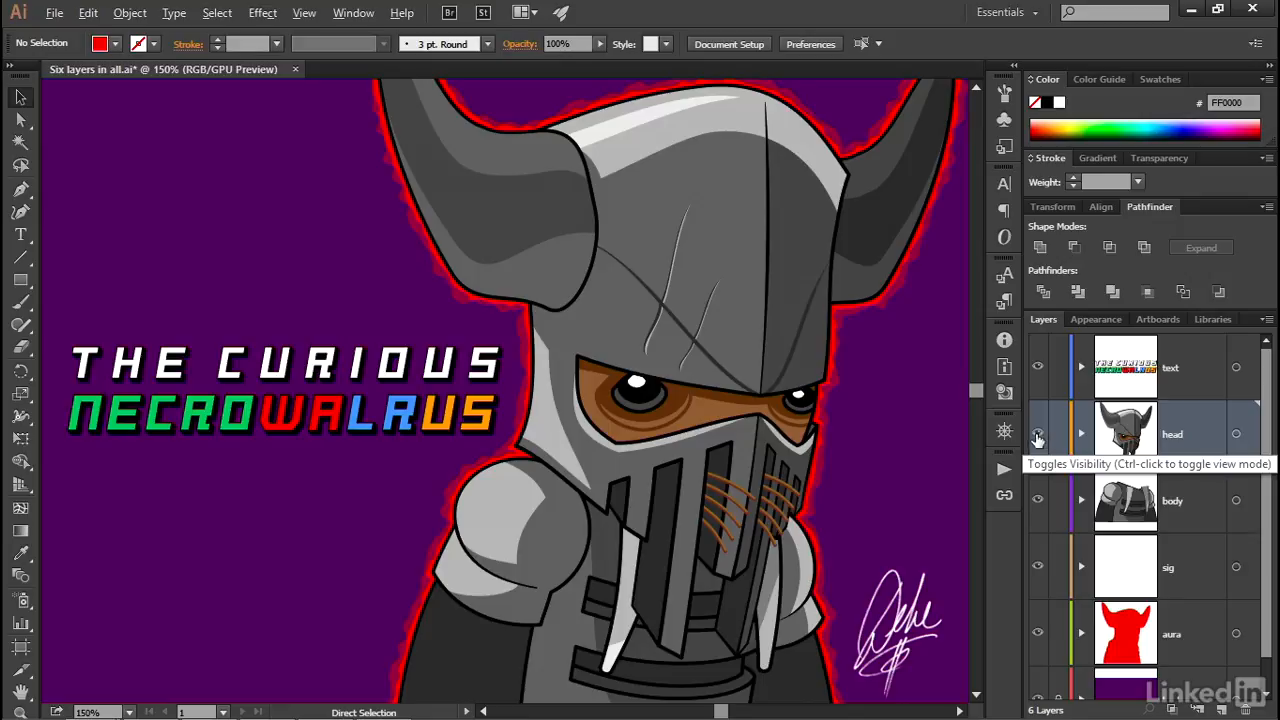
View all layers except head in outline, switch head to outline too, then restore the full-color preview
ctrl+alt+click(1038, 437)
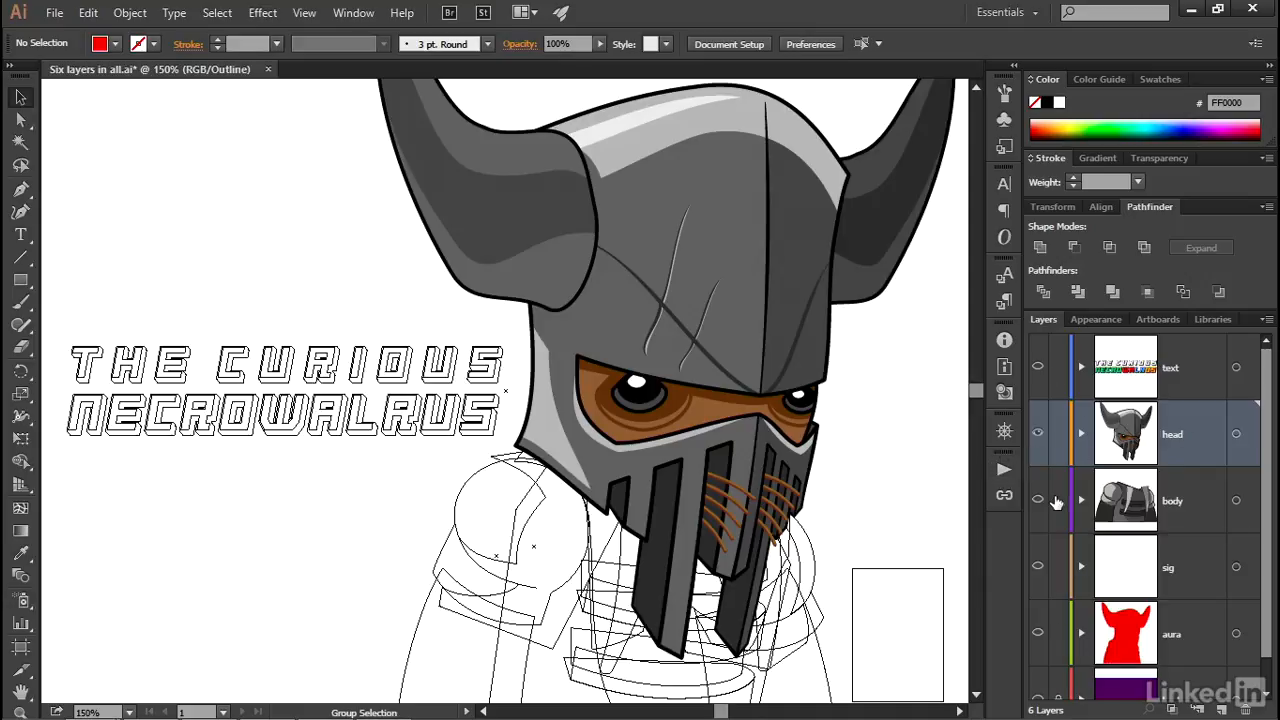
ctrl+click(1038, 434)
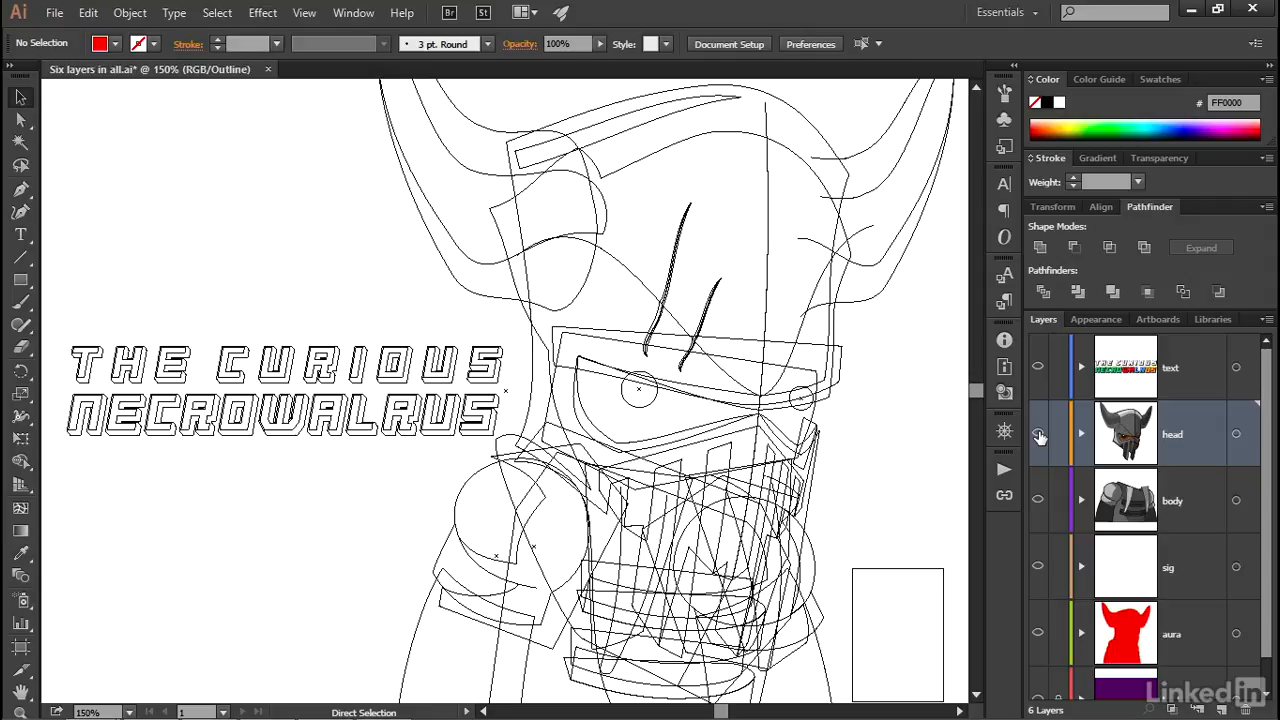
key(ctrl+y)
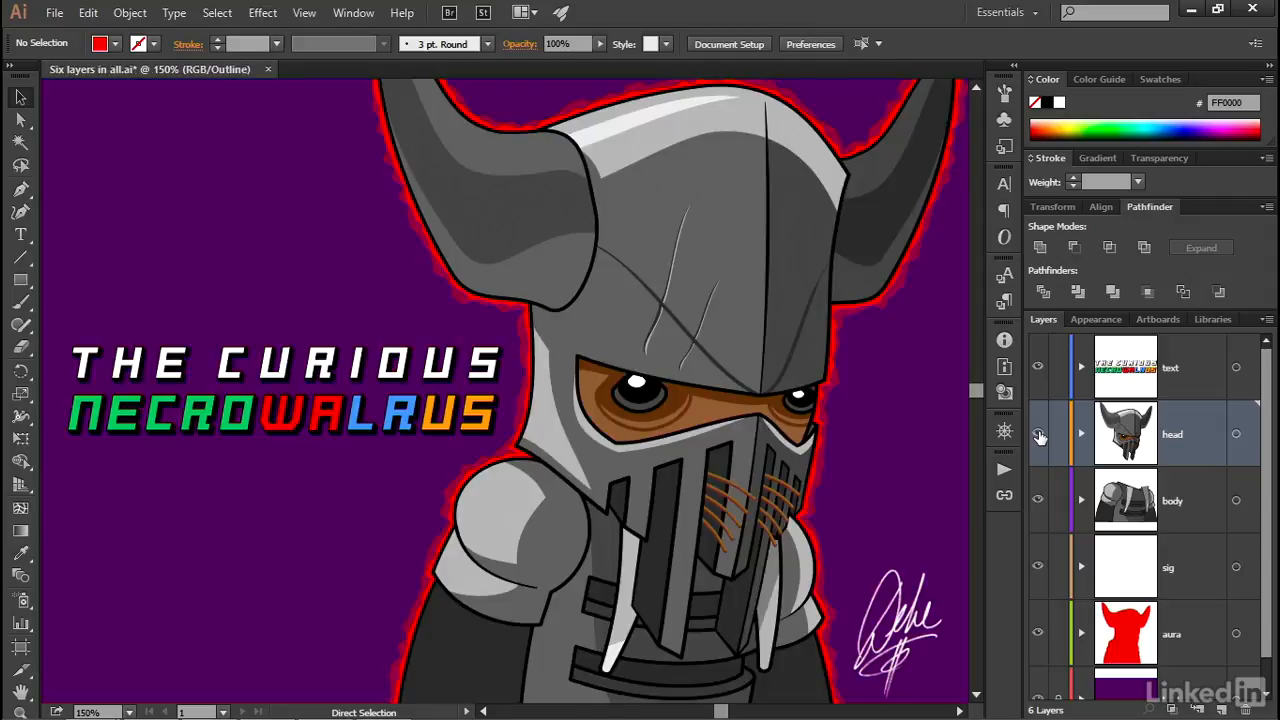